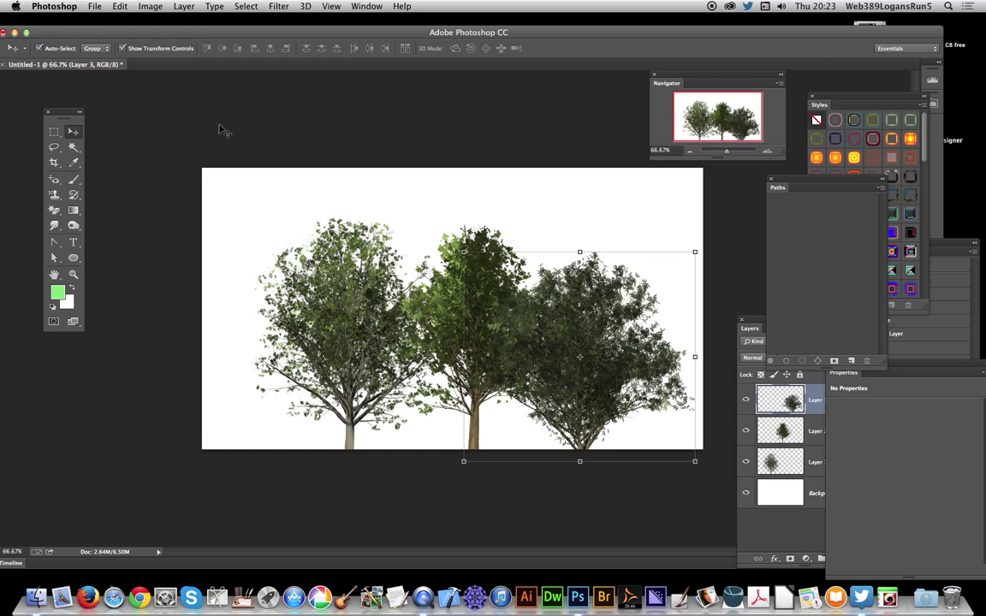
- Create a new layer from Layer > New > Layer, keeping the default name Layer 4
{"action": "left_click", "coordinate": [185, 7]}
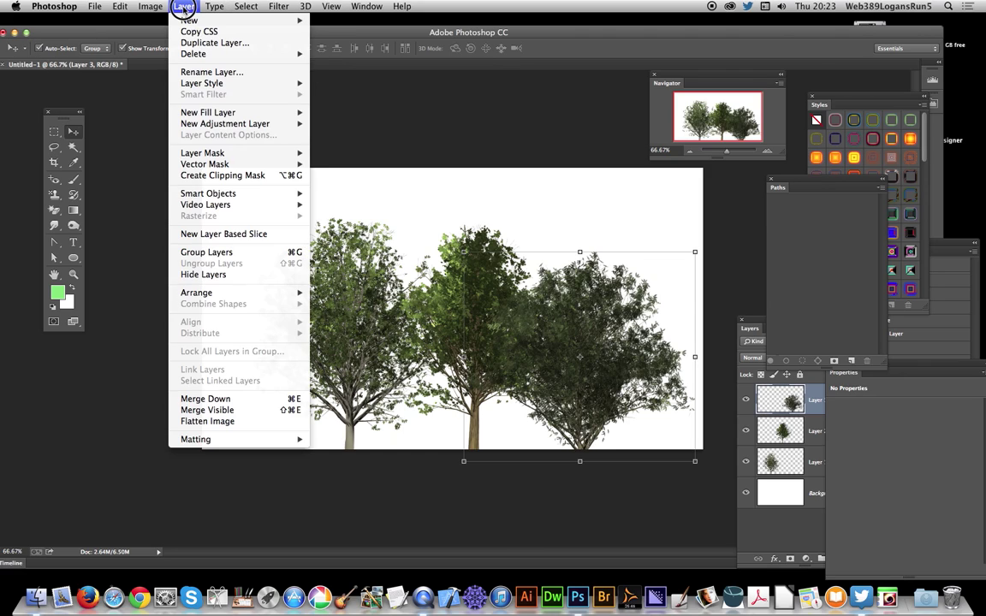
{"action": "left_click", "coordinate": [189, 22]}
{"action": "left_click", "coordinate": [368, 24]}
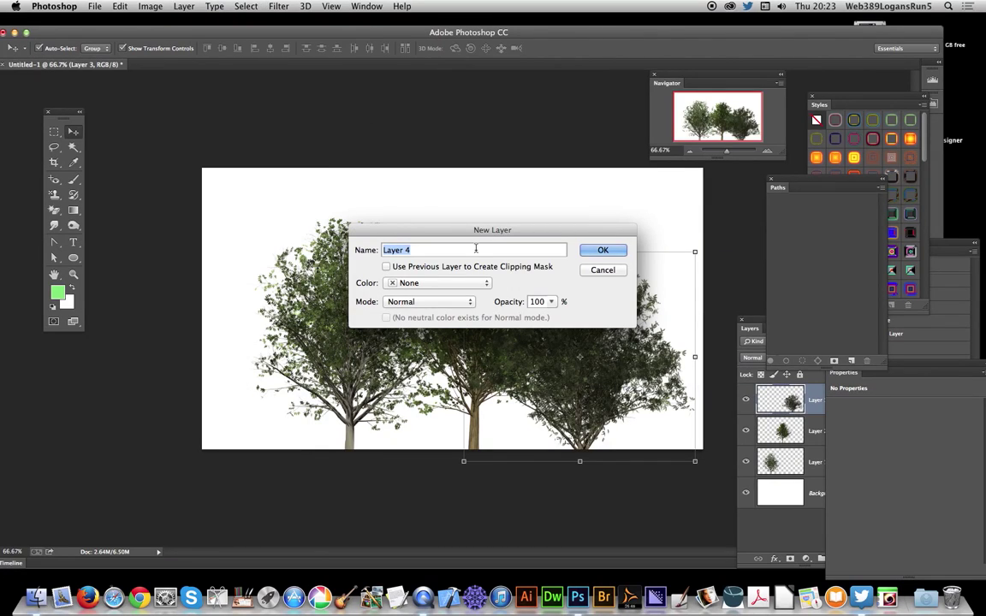
{"action": "left_click", "coordinate": [598, 252]}
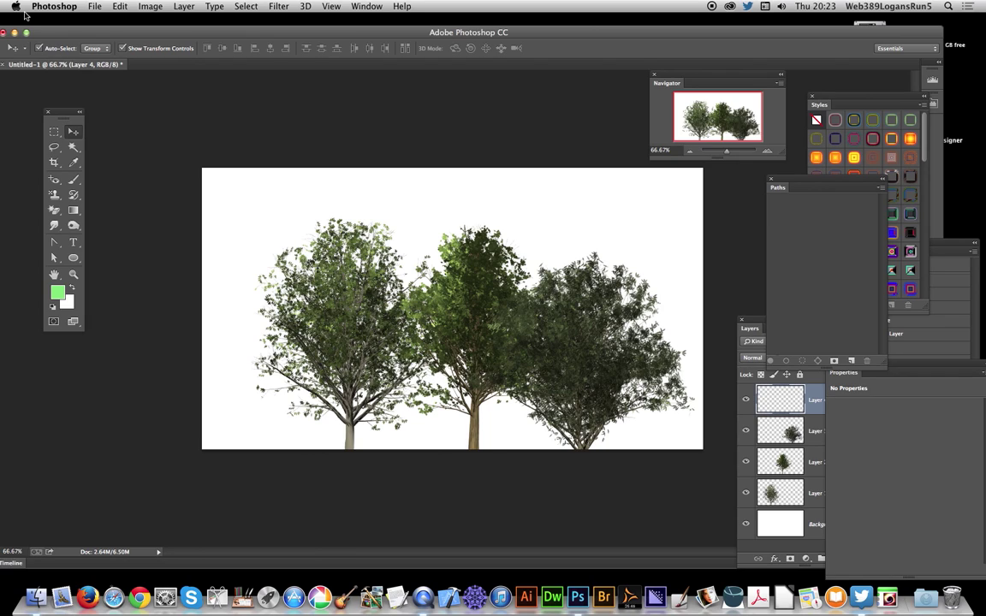
- Fill Layer 4 using the Tree scripted pattern from Edit > Fill
{"action": "left_click", "coordinate": [109, 8]}
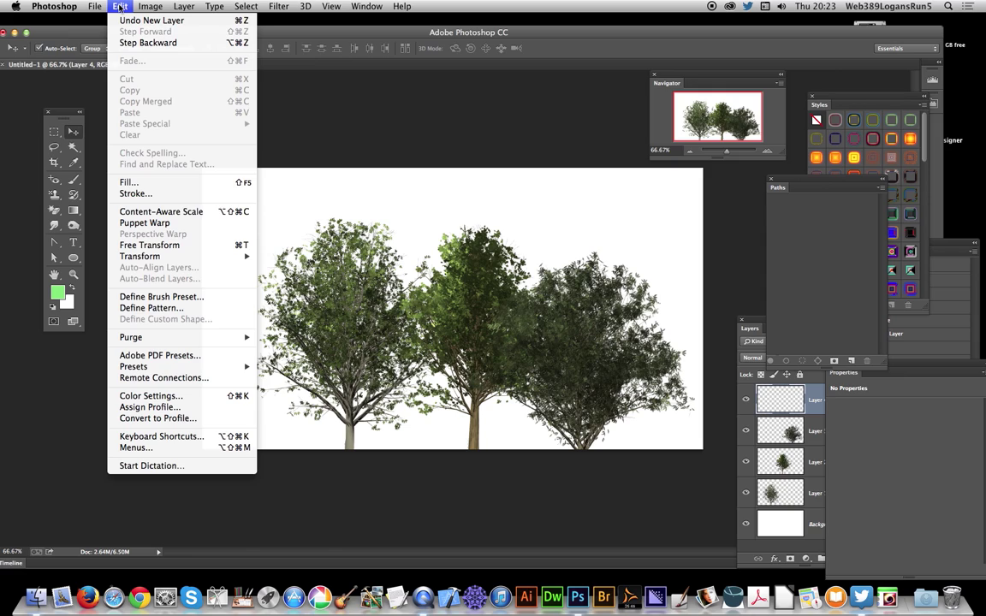
{"action": "left_click", "coordinate": [128, 183]}
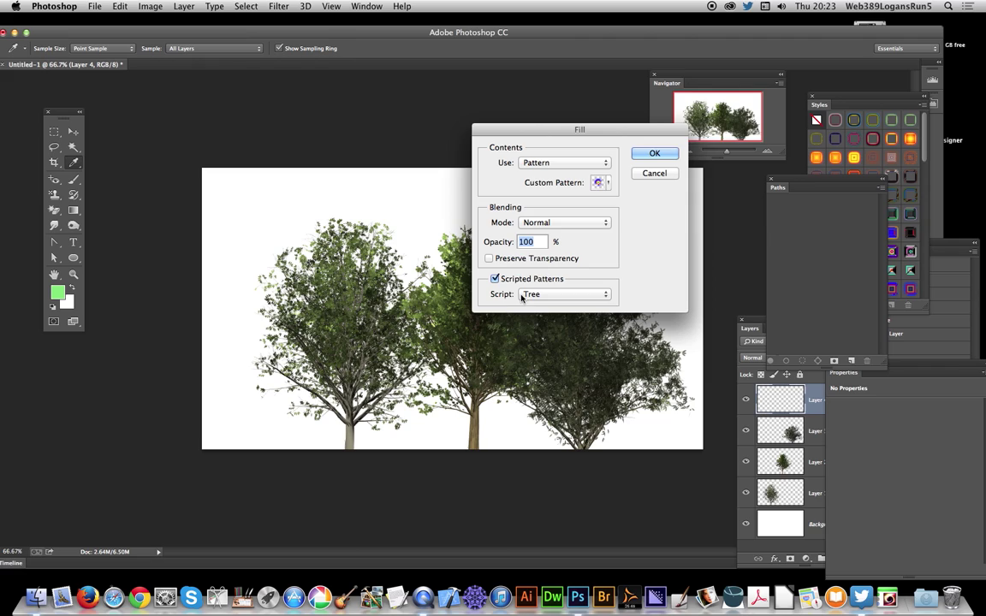
{"action": "left_click", "coordinate": [557, 295]}
{"action": "left_click", "coordinate": [552, 295]}
{"action": "left_click", "coordinate": [651, 156]}
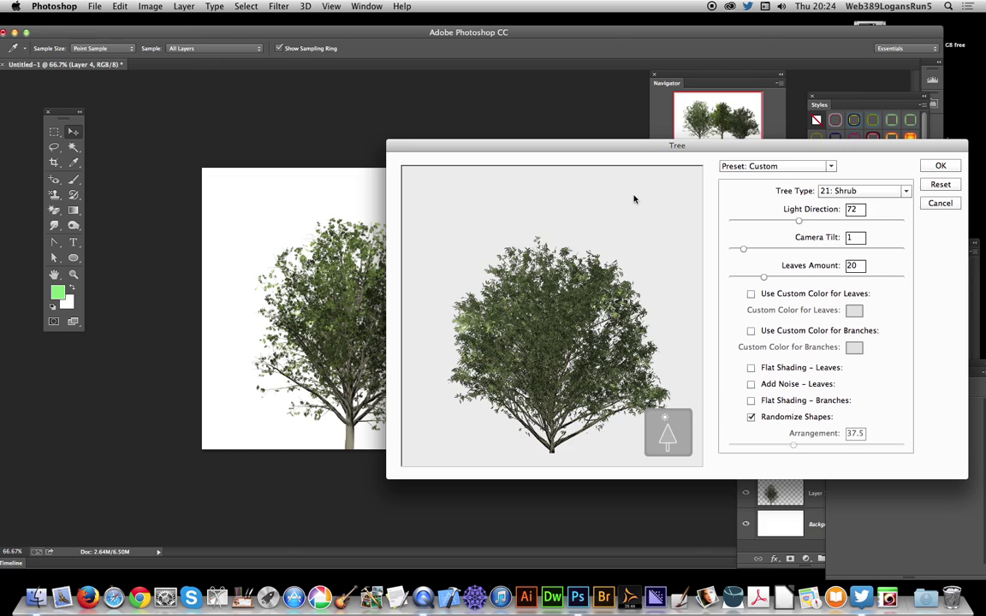
- Change the Tree Type from 21: Shrub to 18: Ficus Microcarpa
{"action": "left_click", "coordinate": [866, 195]}
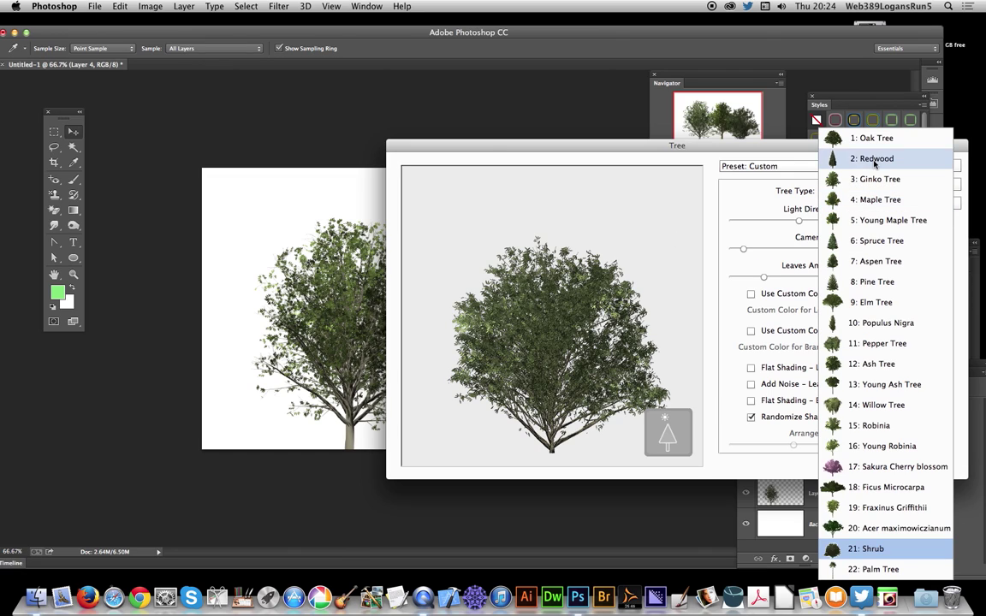
{"action": "left_click", "coordinate": [884, 491]}
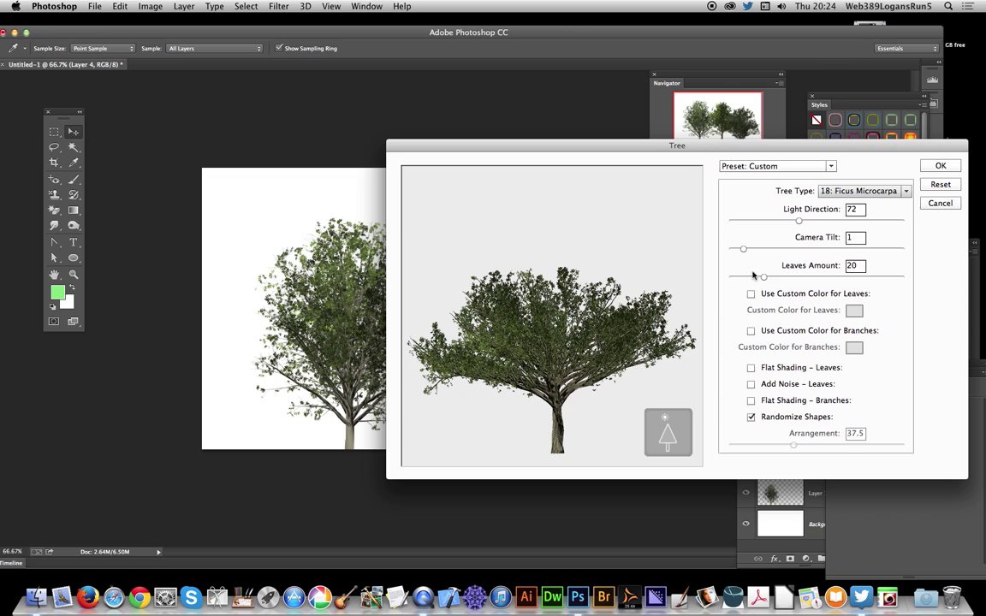
- Drag Leaves Amount up to 54, then back down to 14
{"action": "left_click_drag", "start_coordinate": [764, 276], "coordinate": [824, 278]}
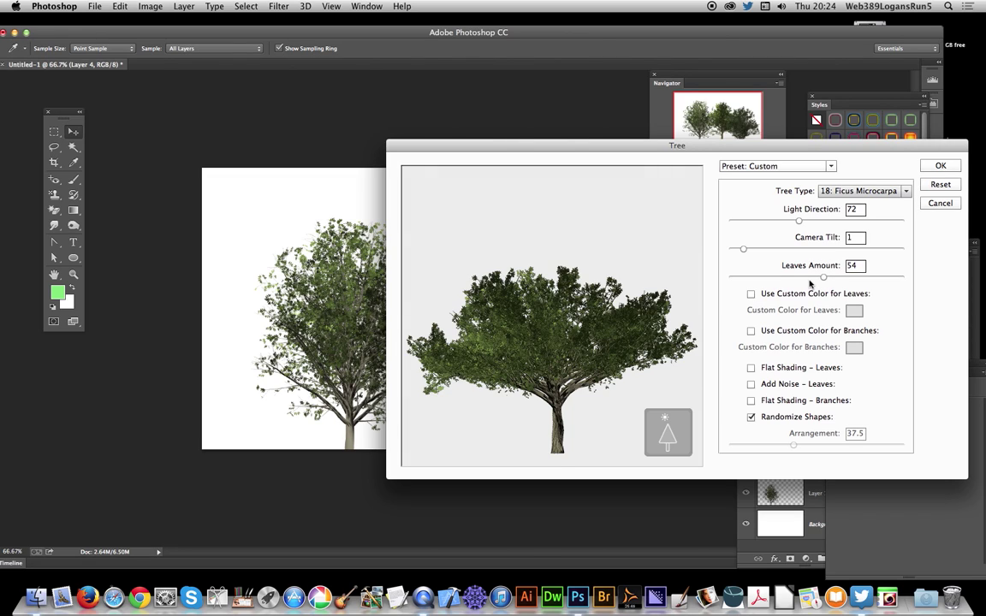
{"action": "left_click_drag", "start_coordinate": [823, 276], "coordinate": [754, 277]}
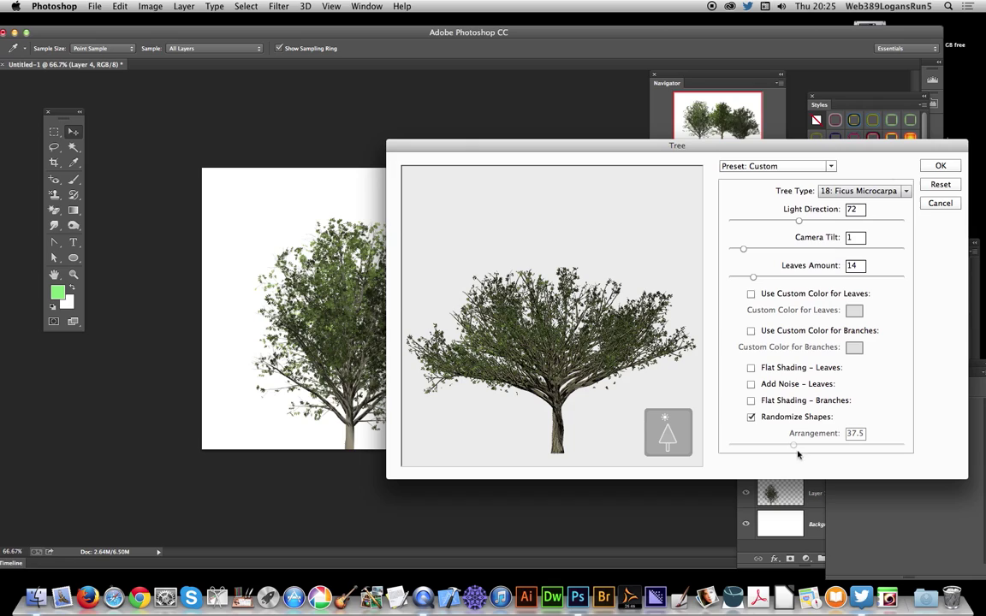
- Toggle Randomize Shapes off and back on, and enable Add Noise for the leaves
{"action": "left_click", "coordinate": [752, 416]}
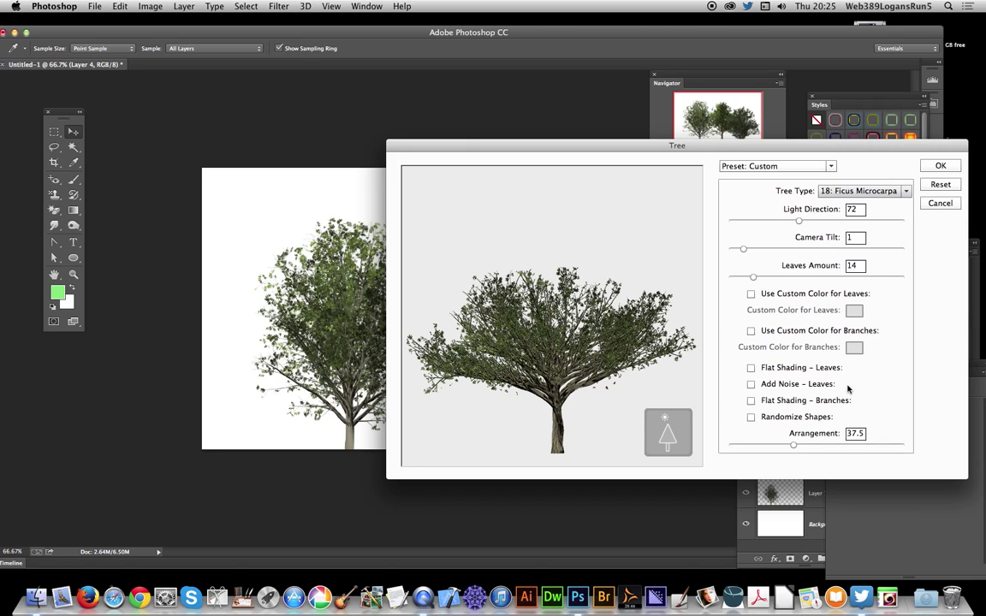
{"action": "left_click", "coordinate": [751, 418]}
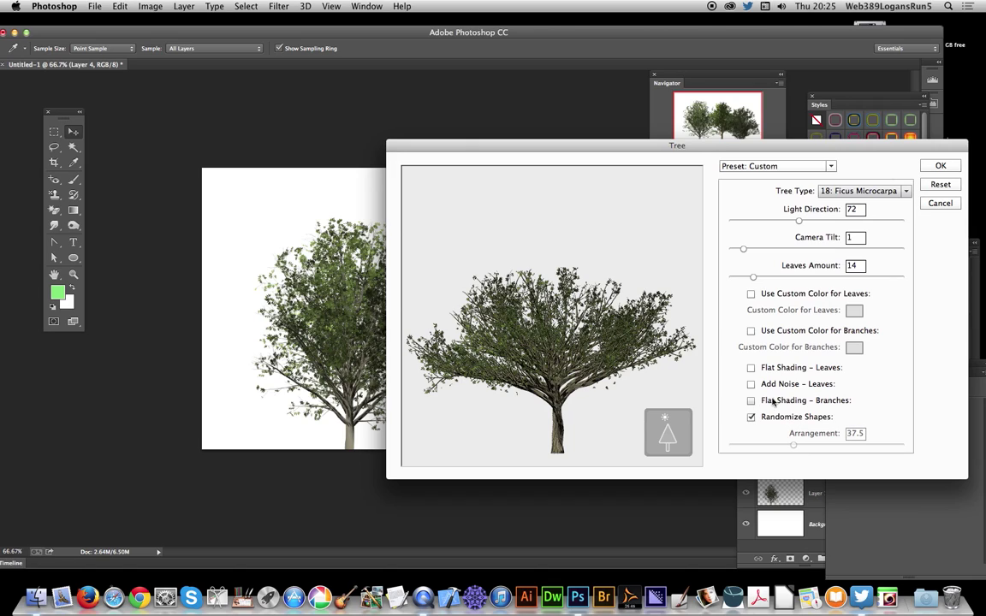
{"action": "left_click", "coordinate": [751, 385]}
{"action": "left_click", "coordinate": [943, 168]}
- Keep Ficus Microcarpa, close the preset options unchanged, and cancel the Tree fill
{"action": "left_click", "coordinate": [849, 191]}
{"action": "left_click", "coordinate": [769, 170]}
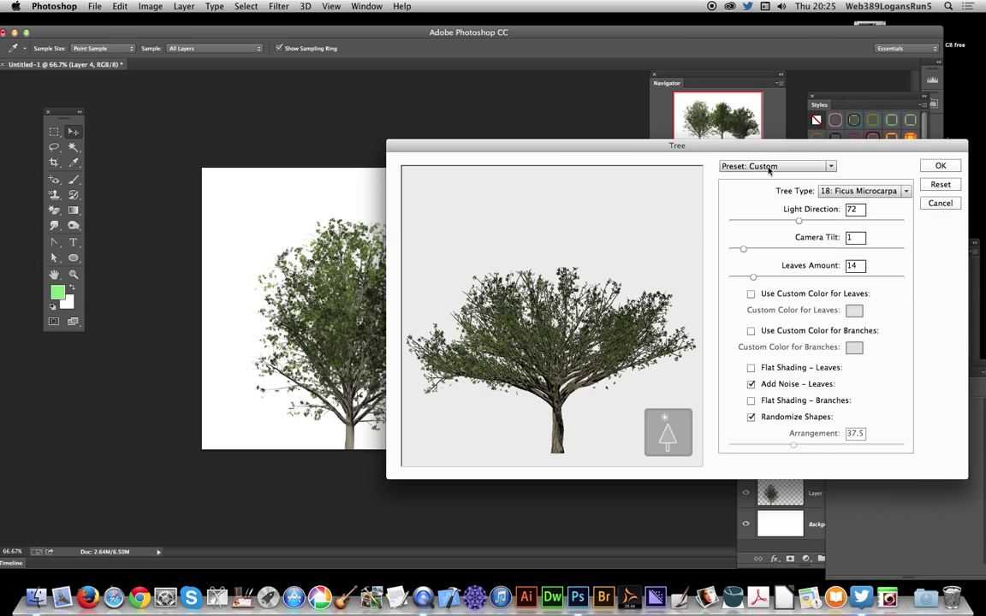
{"action": "left_click", "coordinate": [770, 166]}
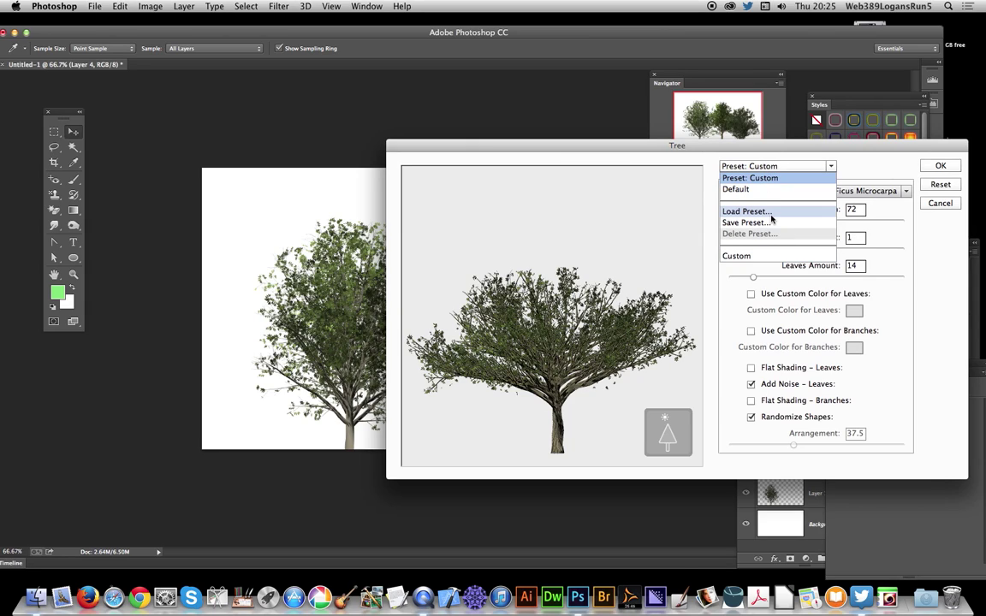
{"action": "left_click", "coordinate": [796, 148]}
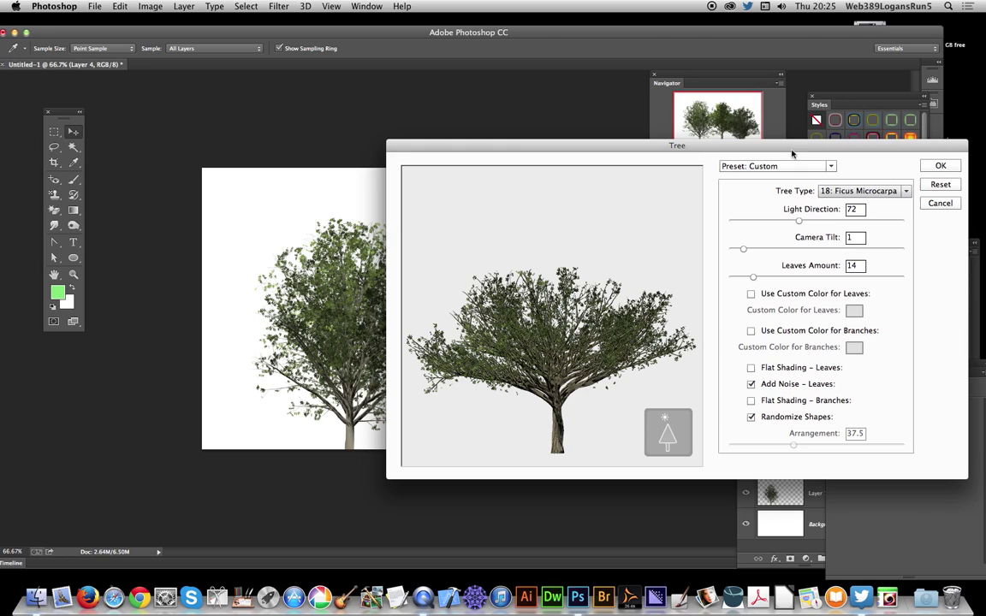
{"action": "left_click", "coordinate": [950, 207]}
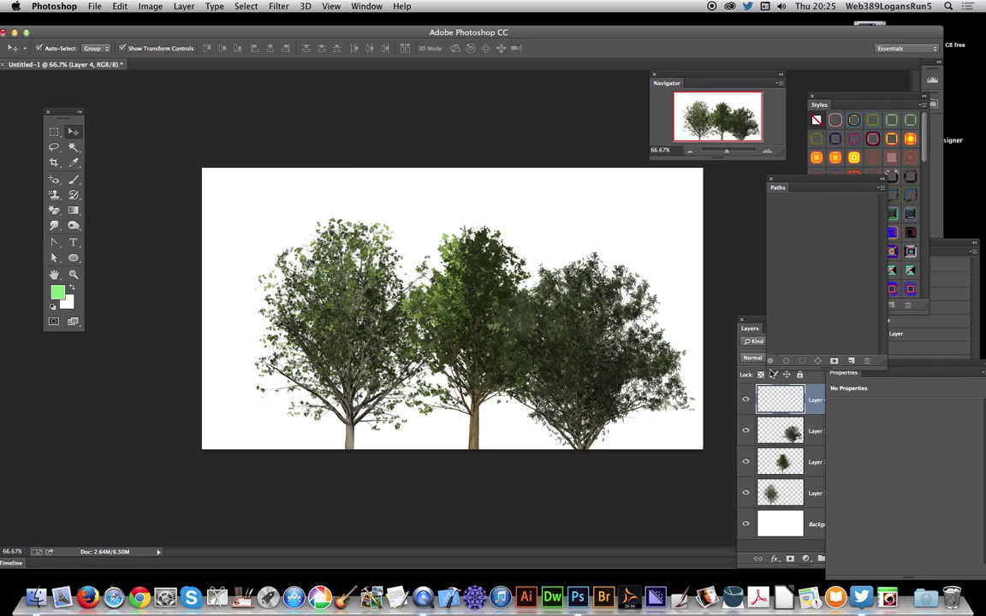
- Move Layer 3's tree right and down, then preview and dismiss the Oil Paint filter
{"action": "left_click", "coordinate": [825, 437]}
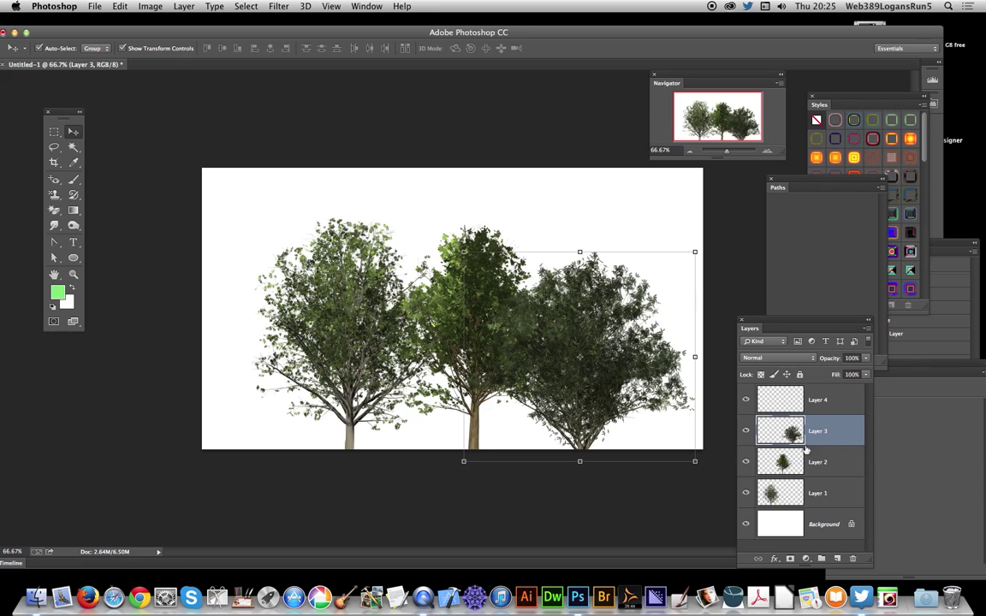
{"action": "left_click_drag", "start_coordinate": [543, 286], "coordinate": [620, 324]}
{"action": "left_click", "coordinate": [305, 6]}
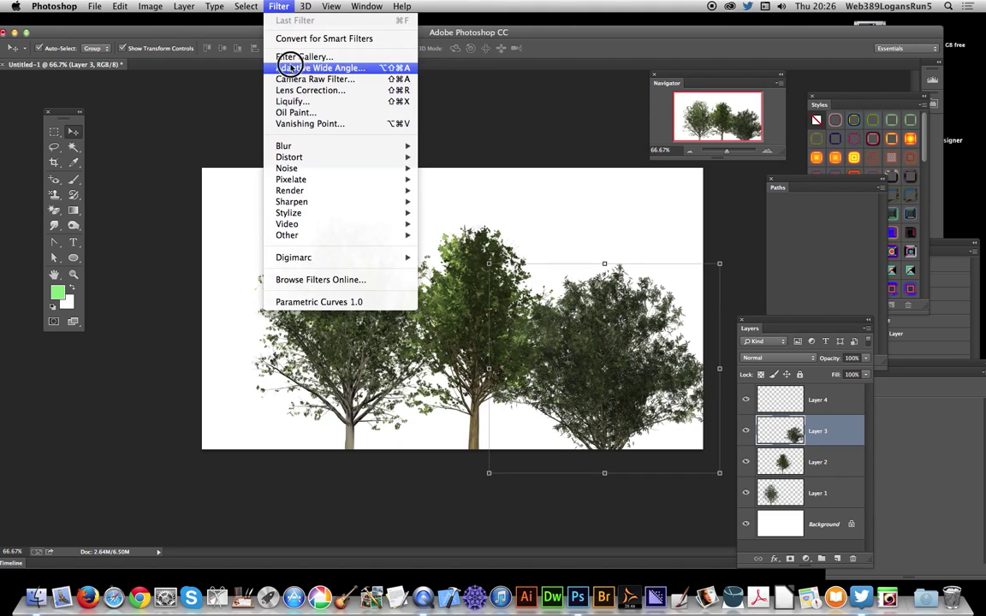
{"action": "left_click", "coordinate": [304, 112]}
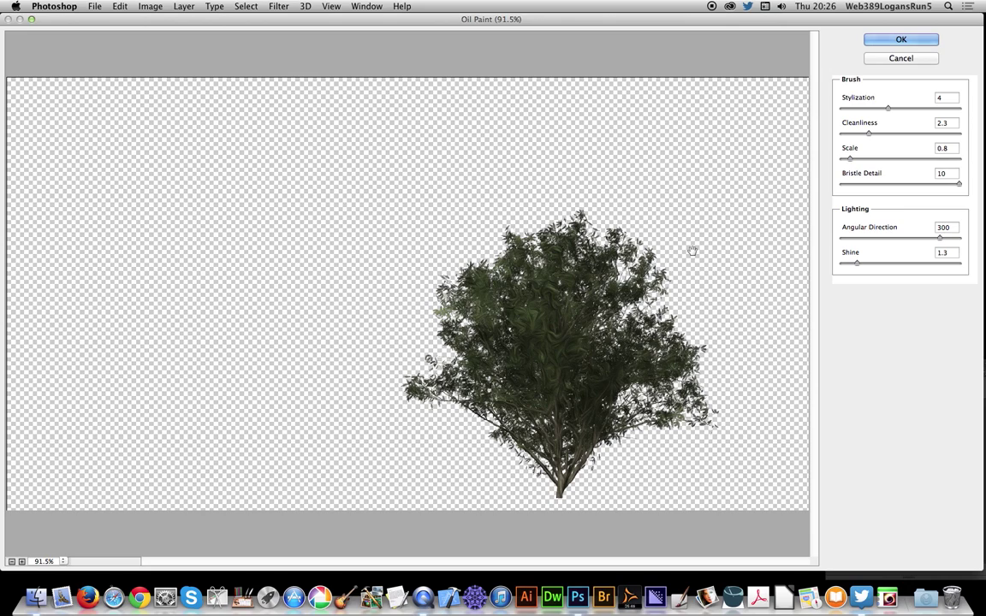
{"action": "left_click", "coordinate": [880, 60]}
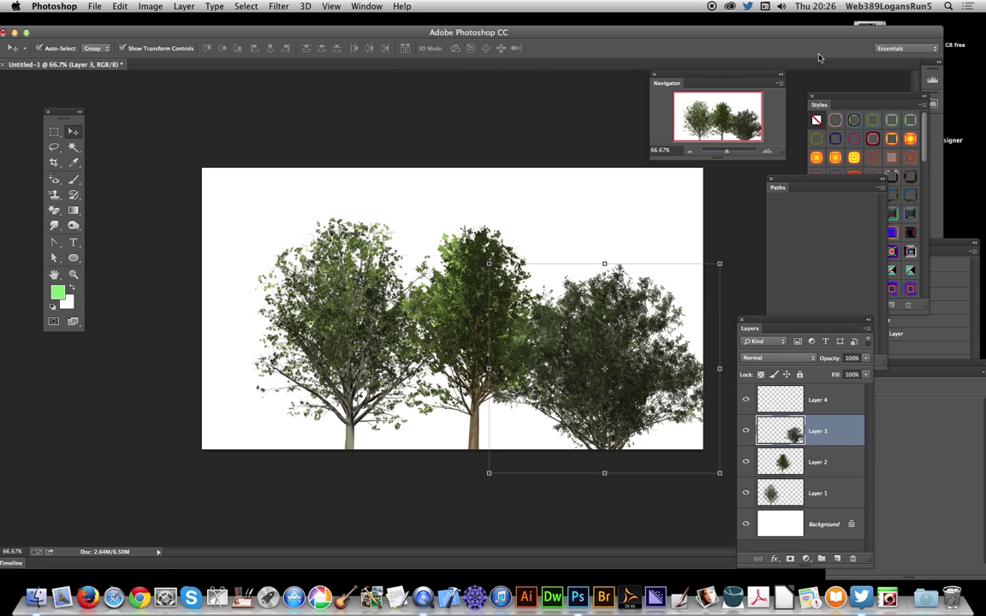
{"action": "left_click", "coordinate": [186, 6]}
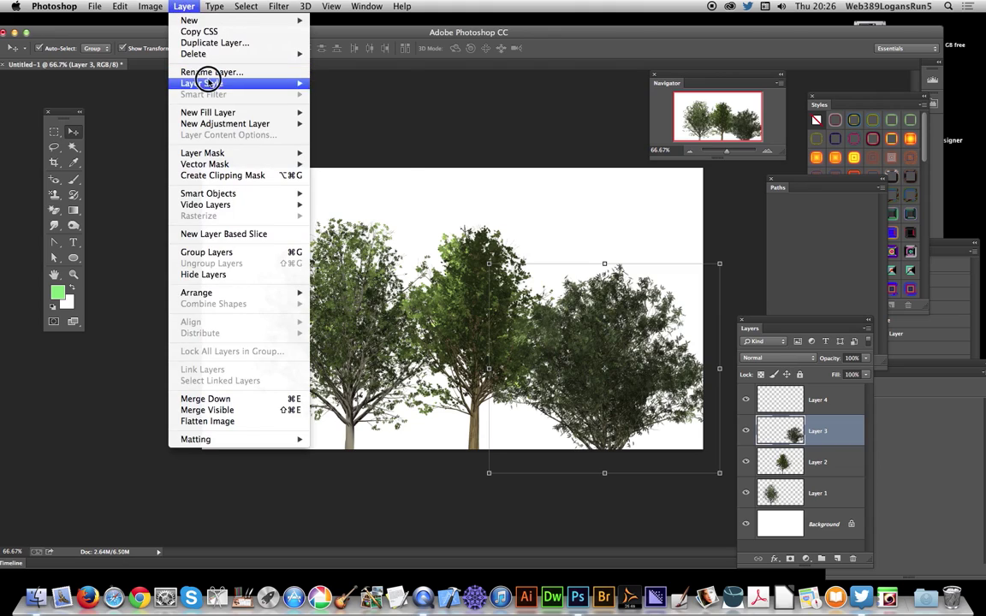
{"action": "mouse_move", "coordinate": [249, 83]}
{"action": "left_click", "coordinate": [386, 102]}
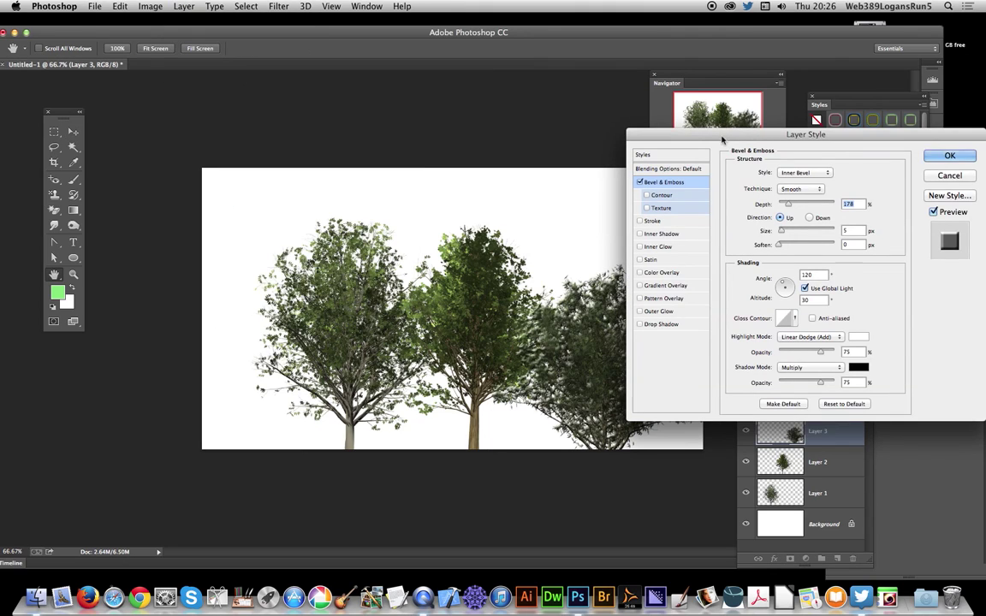
{"action": "left_click_drag", "start_coordinate": [653, 131], "coordinate": [720, 144]}
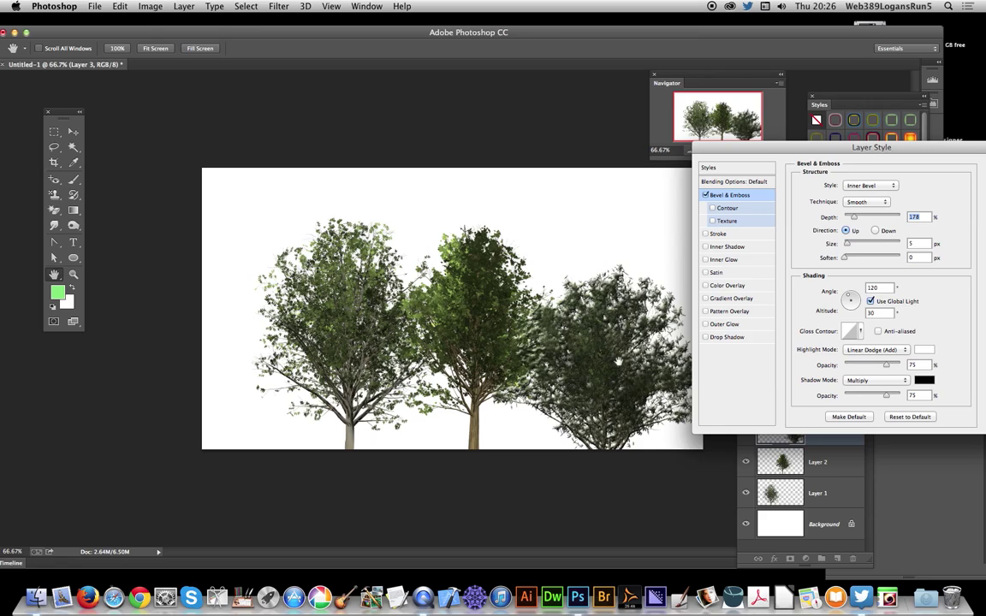
{"action": "left_click", "coordinate": [710, 338]}
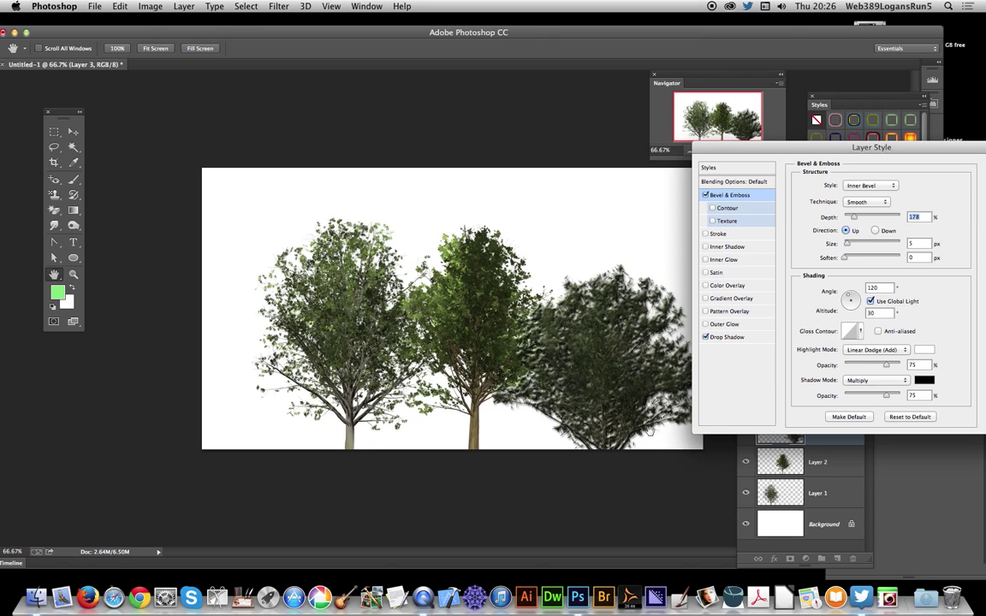
{"action": "left_click", "coordinate": [736, 340]}
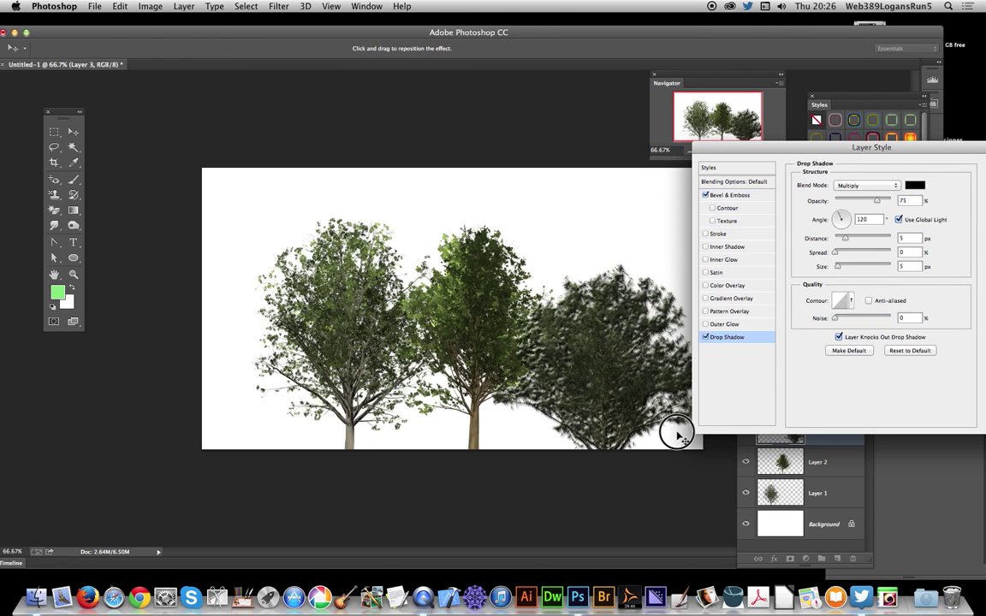
{"action": "left_click_drag", "start_coordinate": [674, 430], "coordinate": [681, 434]}
{"action": "left_click_drag", "start_coordinate": [826, 141], "coordinate": [733, 142]}
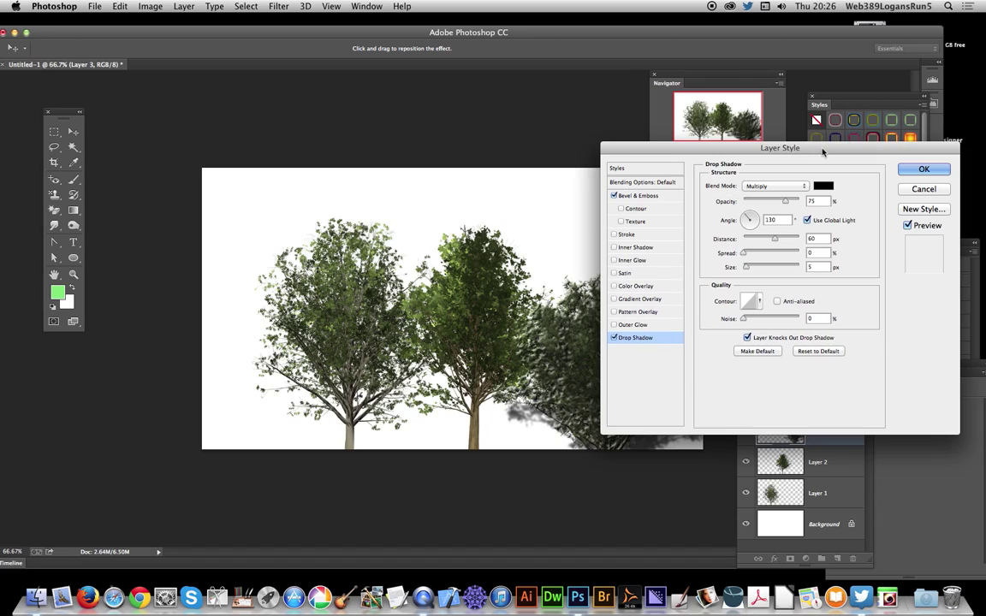
{"action": "key", "text": "Return"}
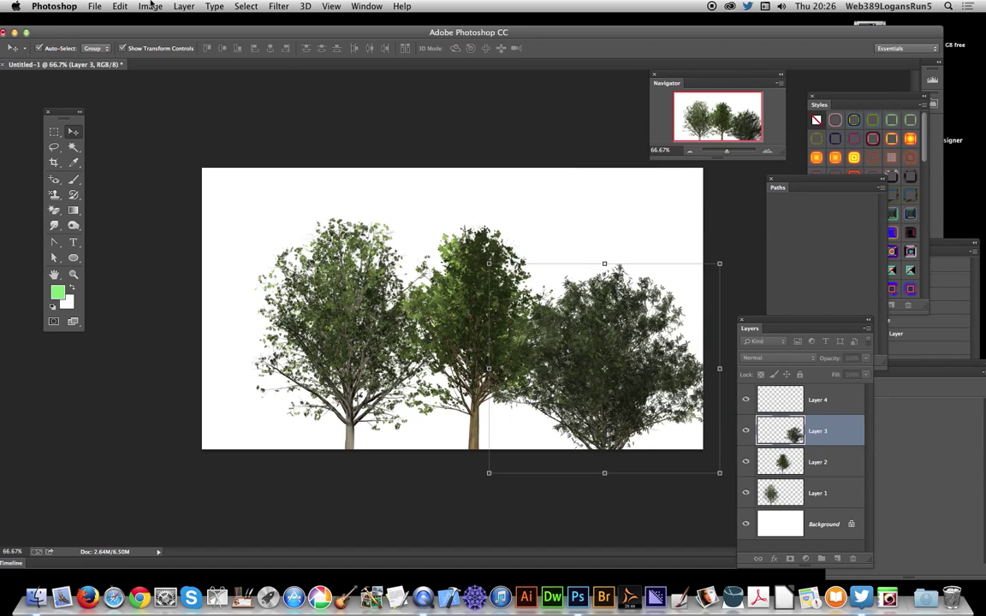
{"action": "left_click", "coordinate": [149, 6]}
{"action": "mouse_move", "coordinate": [160, 39]}
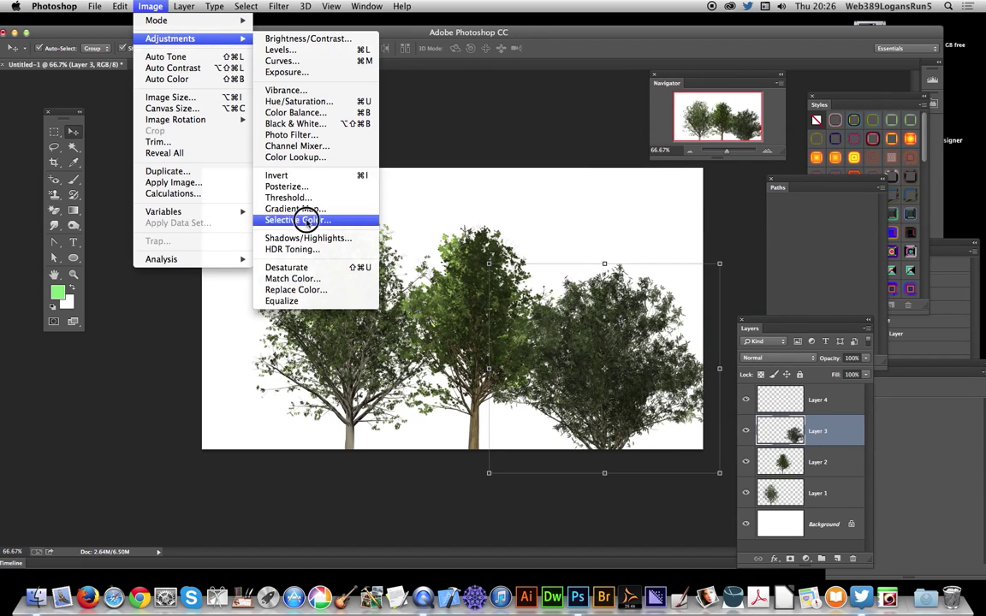
{"action": "left_click", "coordinate": [297, 101]}
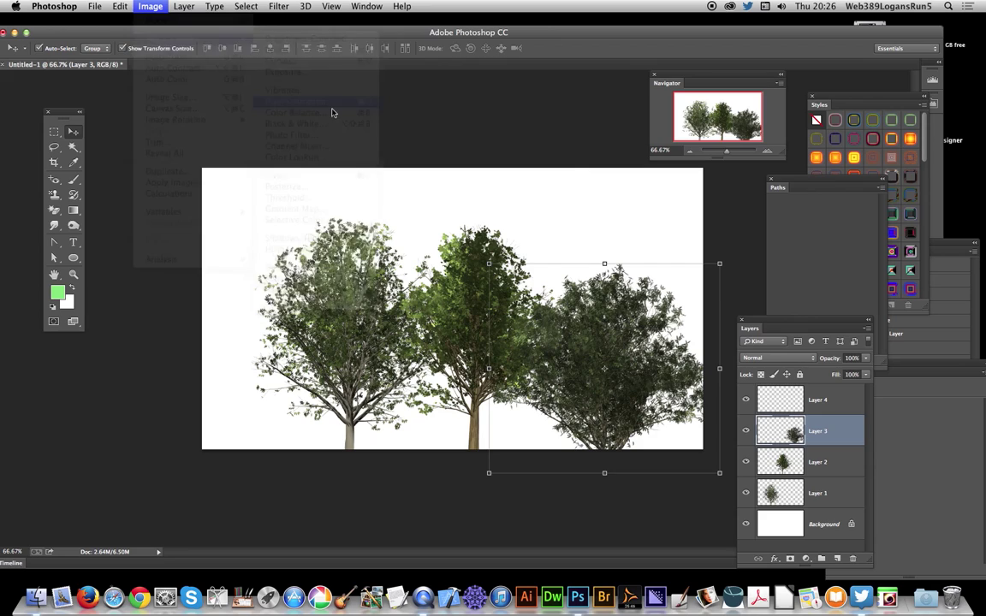
{"action": "left_click_drag", "start_coordinate": [659, 310], "coordinate": [682, 313]}
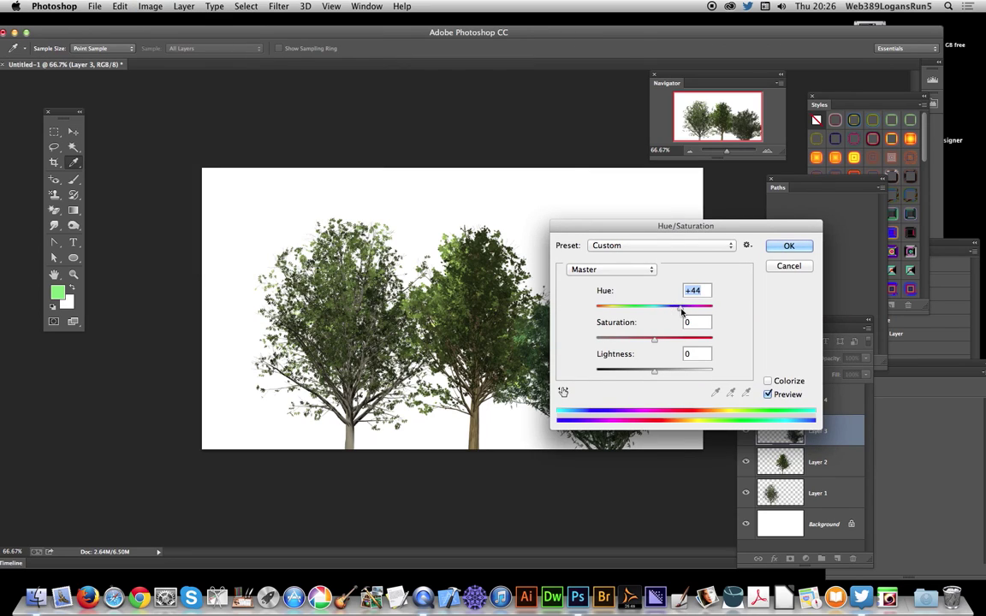
{"action": "left_click_drag", "start_coordinate": [623, 225], "coordinate": [733, 244]}
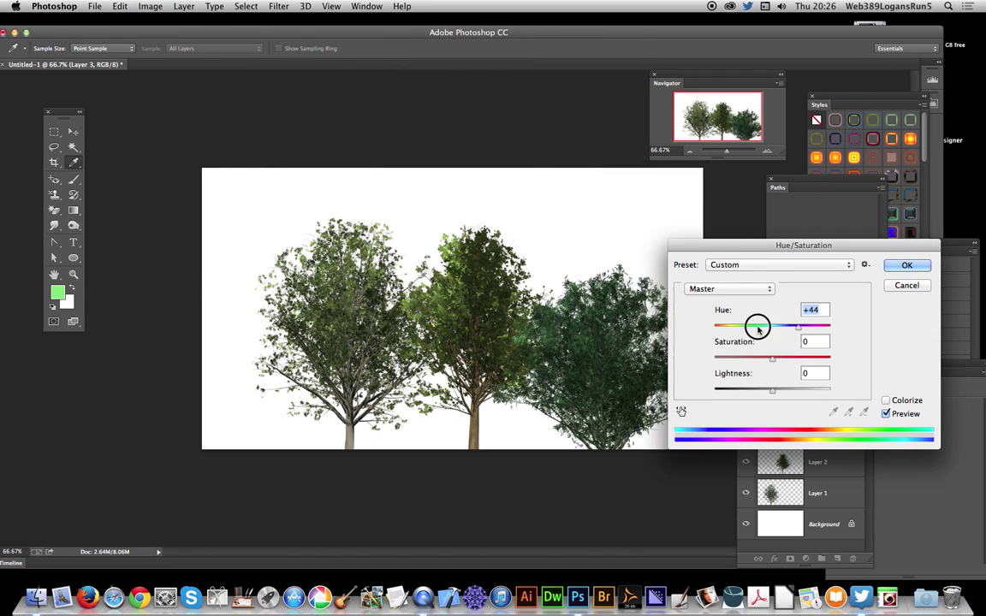
{"action": "left_click_drag", "start_coordinate": [756, 326], "coordinate": [724, 326]}
{"action": "left_click", "coordinate": [904, 267]}
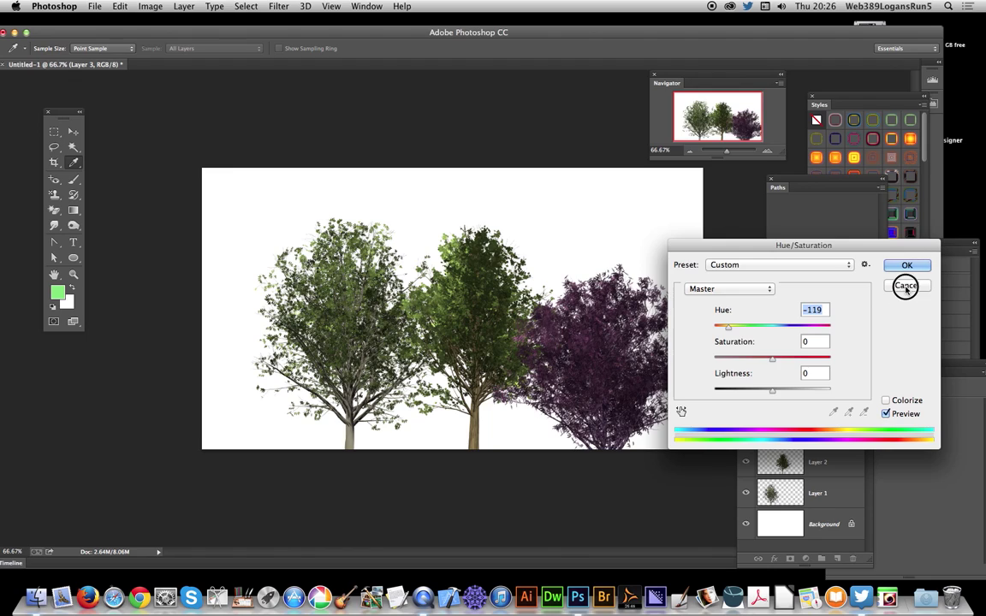
{"action": "key", "text": "super+z"}
{"action": "key", "text": "v"}
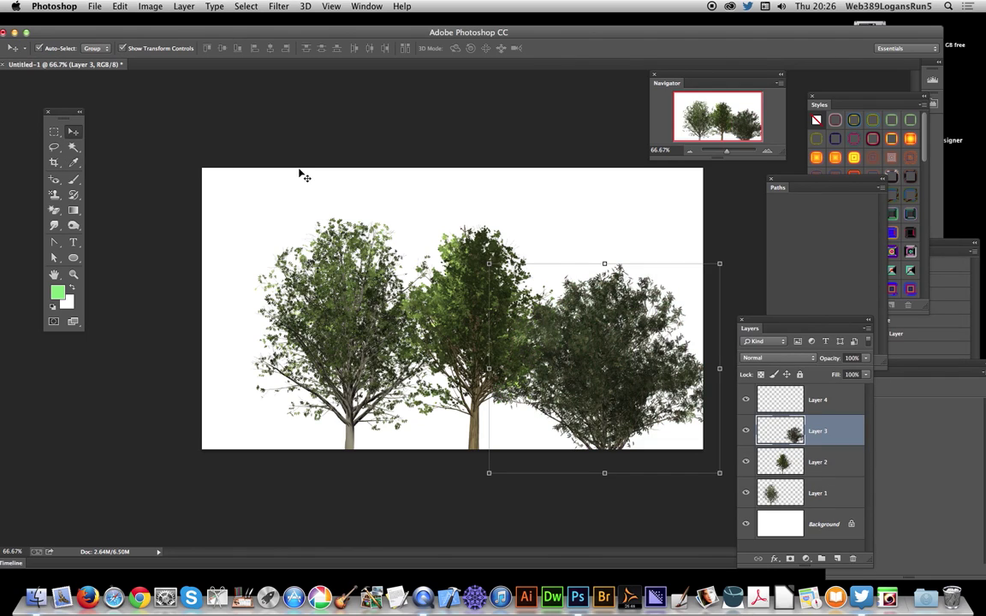